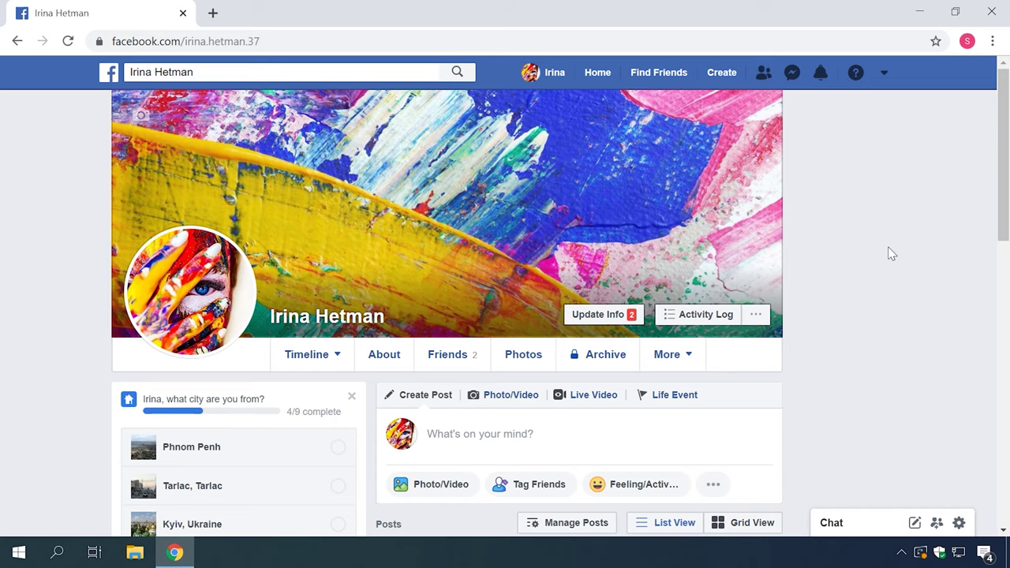
Open Settings > Your Facebook Information > Deactivation and Deletion and choose Deactivate Account
click(885, 73)
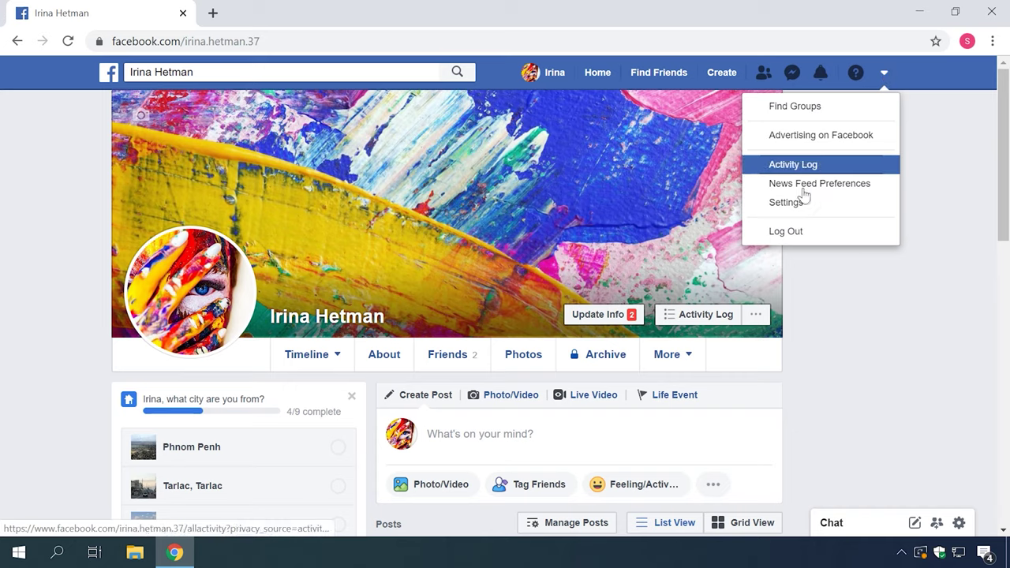
click(832, 206)
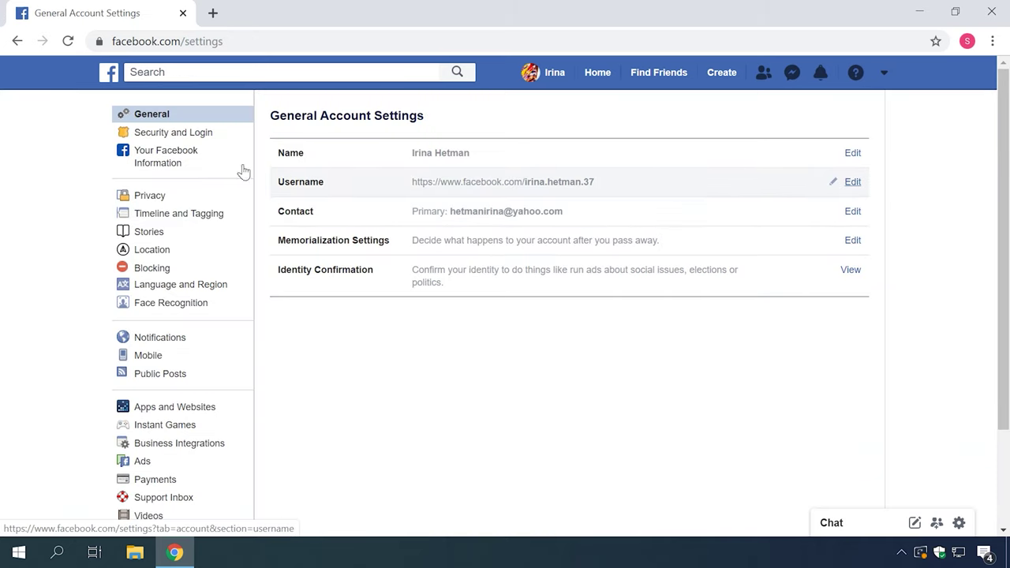
click(174, 158)
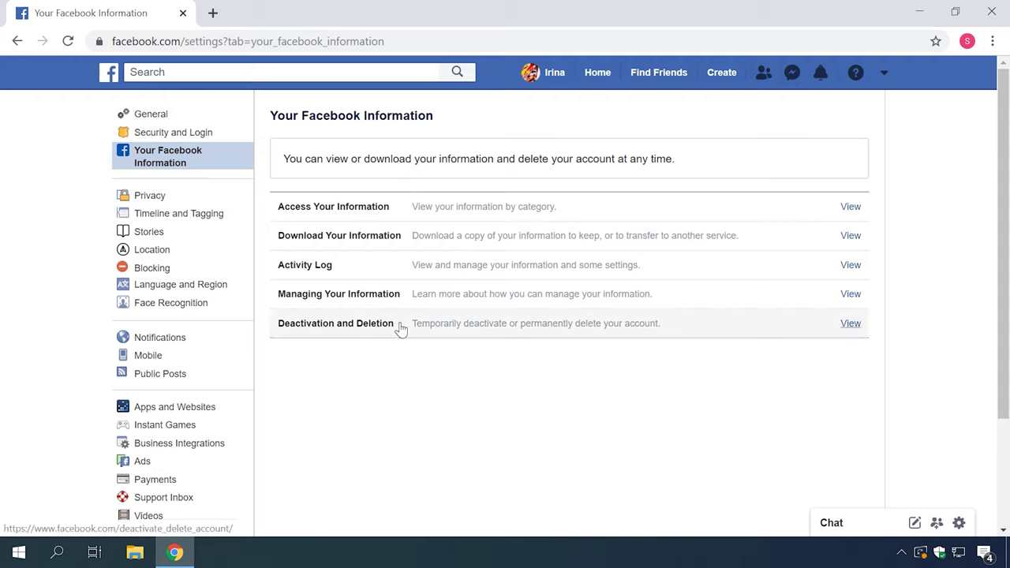
click(853, 323)
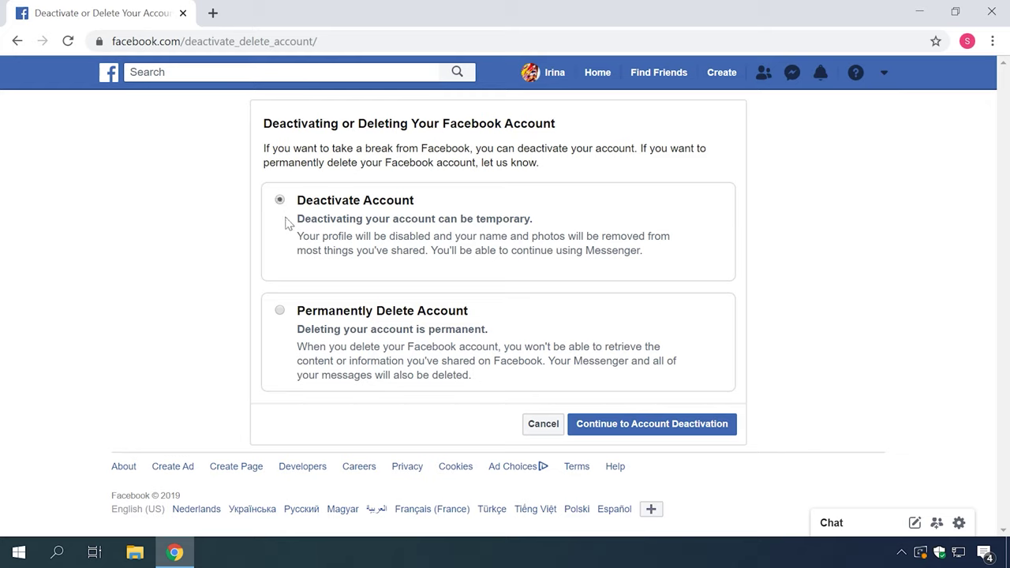
click(588, 427)
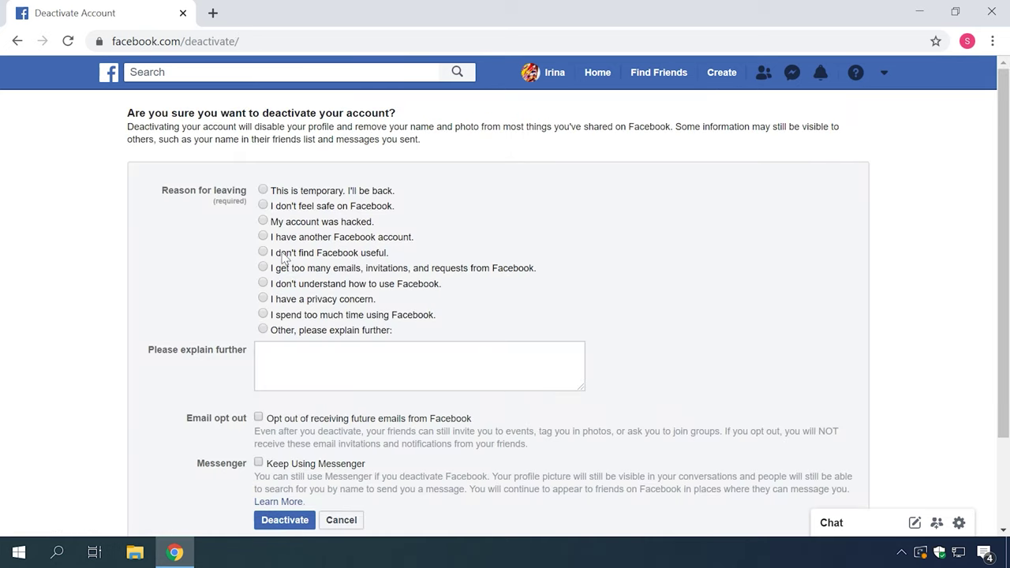
Deactivate the account from the deactivation page, keeping Messenger available
scroll(177, 230, down, 3)
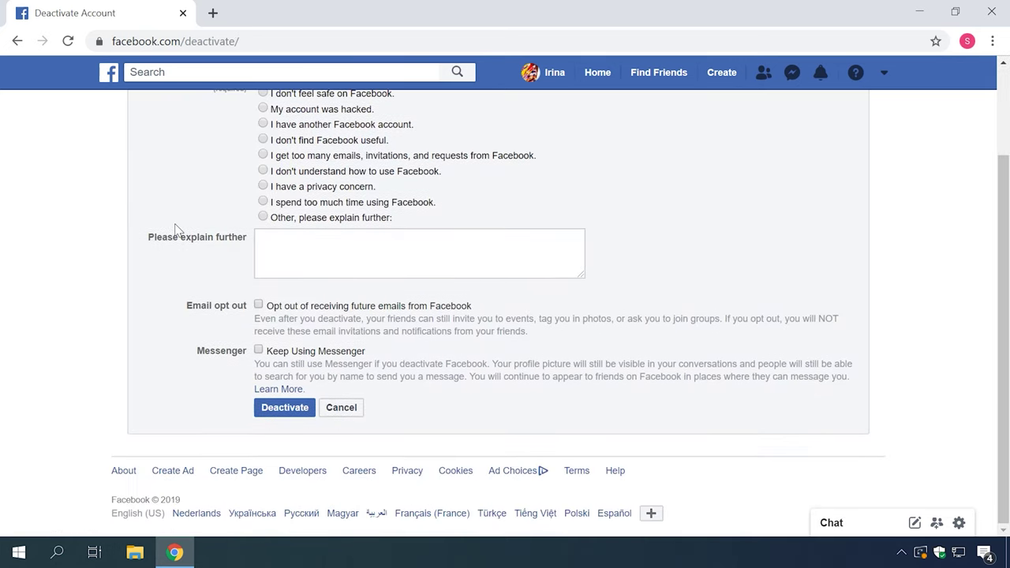
scroll(242, 363, up, 3)
scroll(242, 362, down, 3)
click(284, 408)
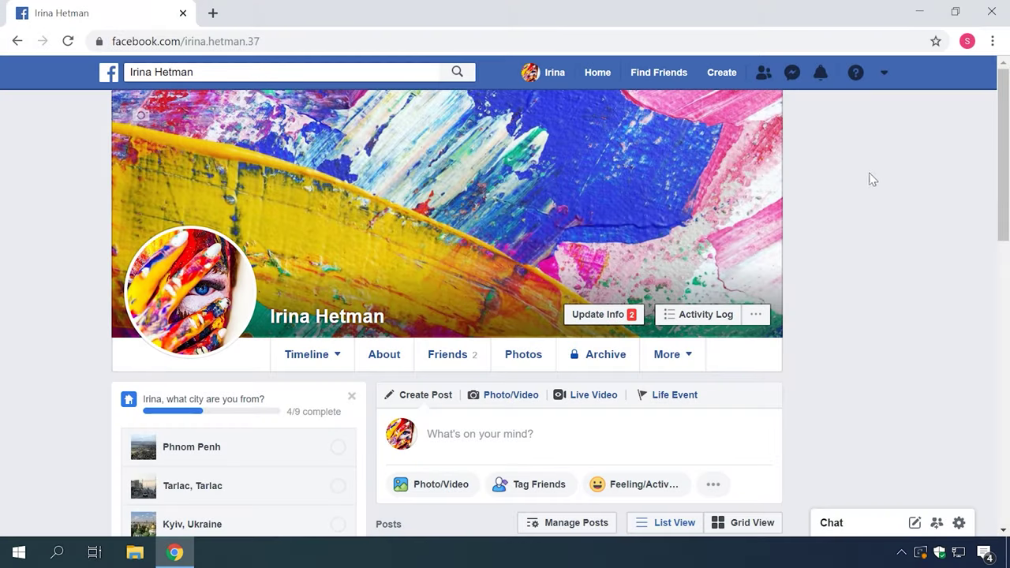
Open Download Your Information under Settings > Your Facebook Information and review the category list
click(884, 73)
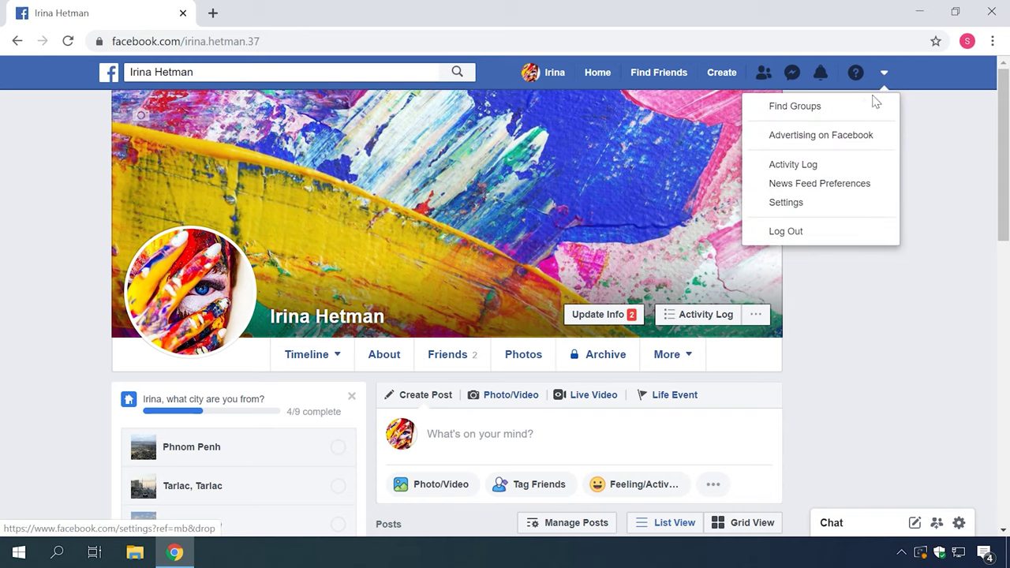
click(832, 208)
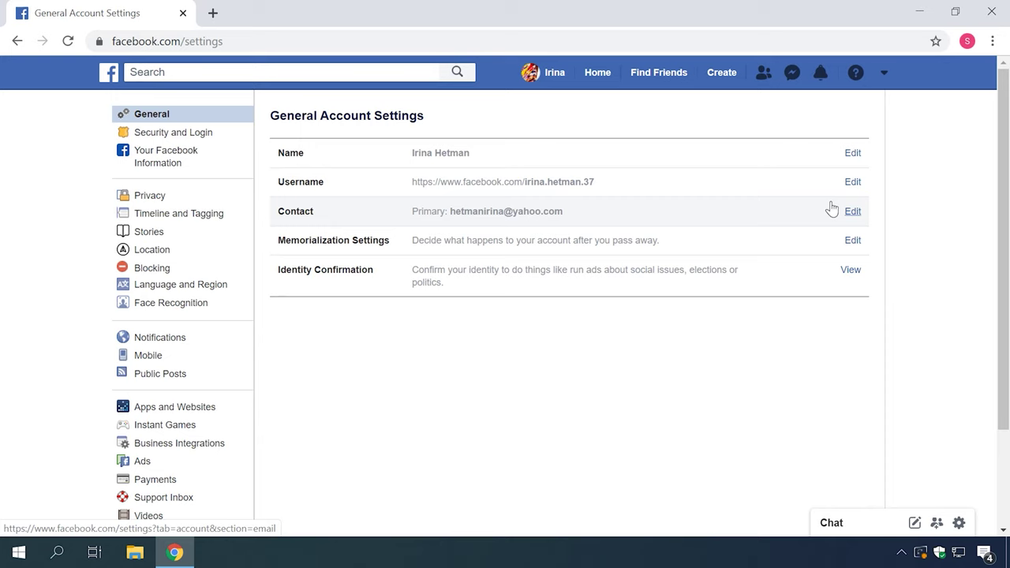
click(170, 157)
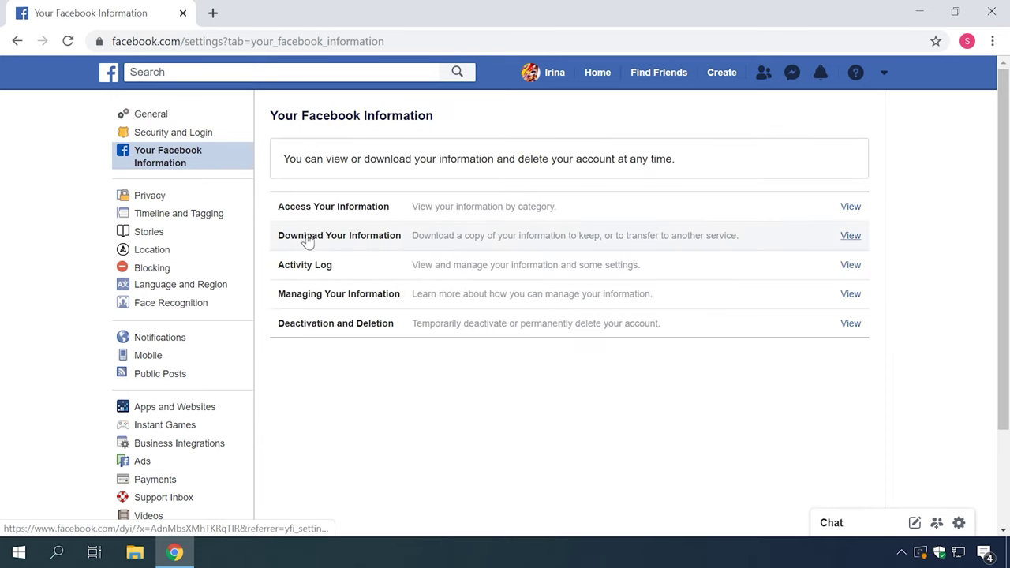
click(844, 237)
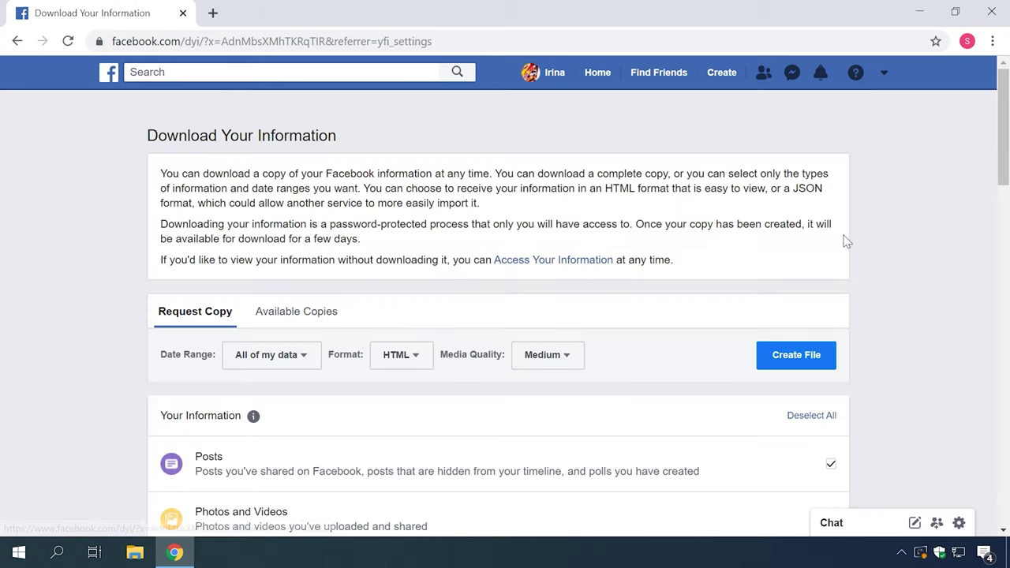
scroll(90, 253, down, 9)
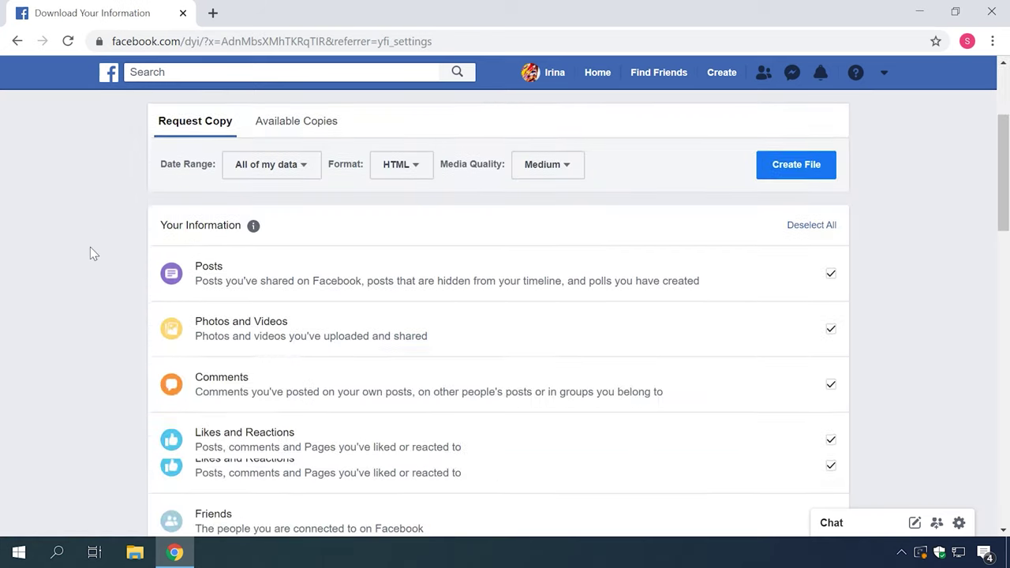
scroll(90, 249, down, 10)
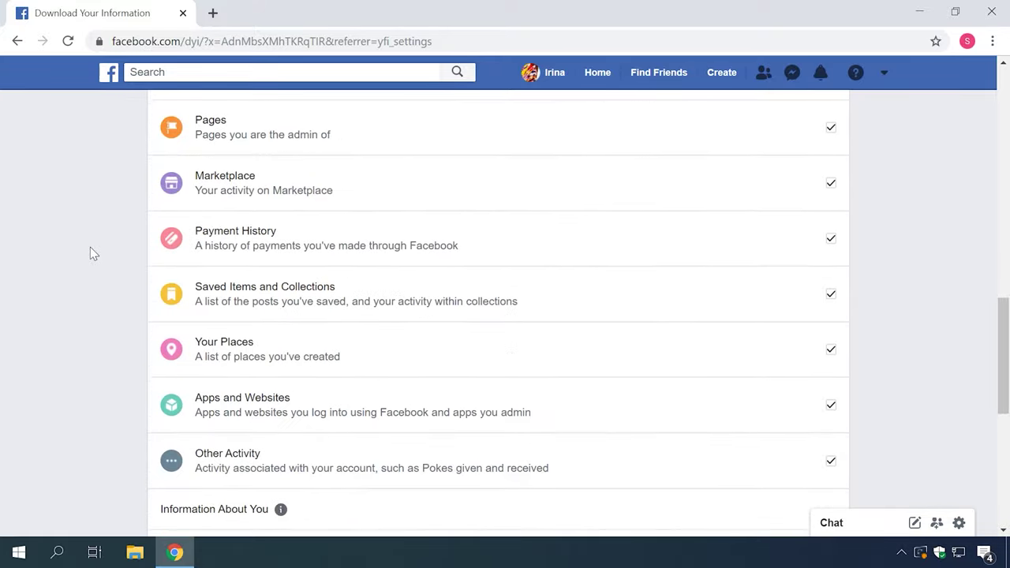
scroll(90, 251, up, 18)
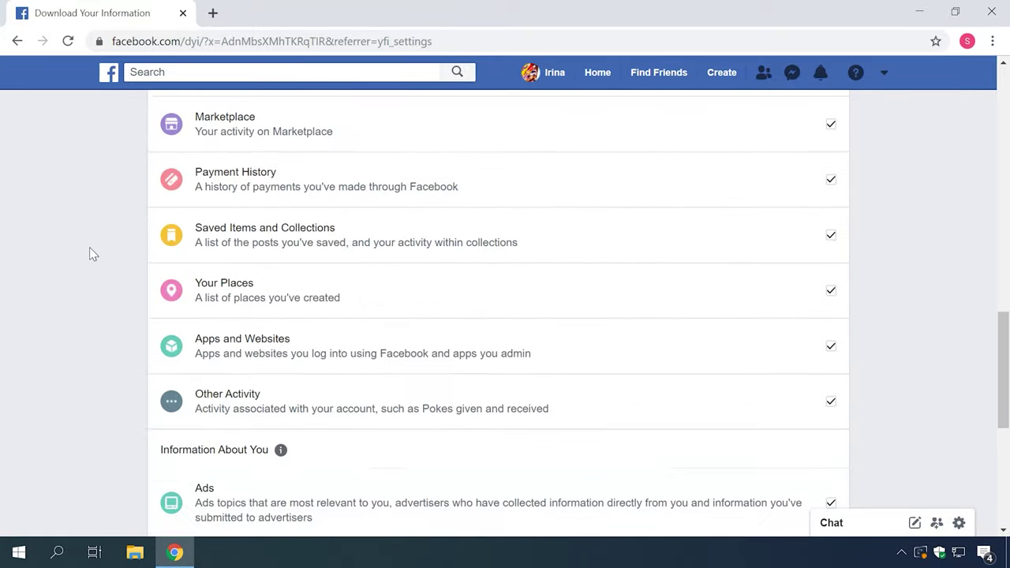
scroll(89, 253, up, 1)
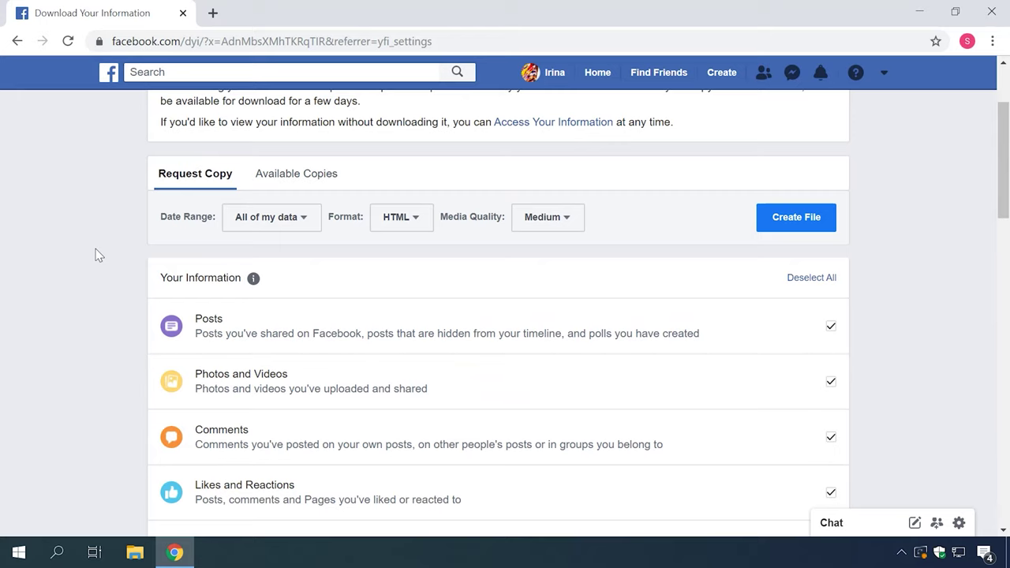
Deselect all categories except Photos and Videos, then create the HTML, medium-quality file
click(814, 279)
scroll(920, 293, down, 1)
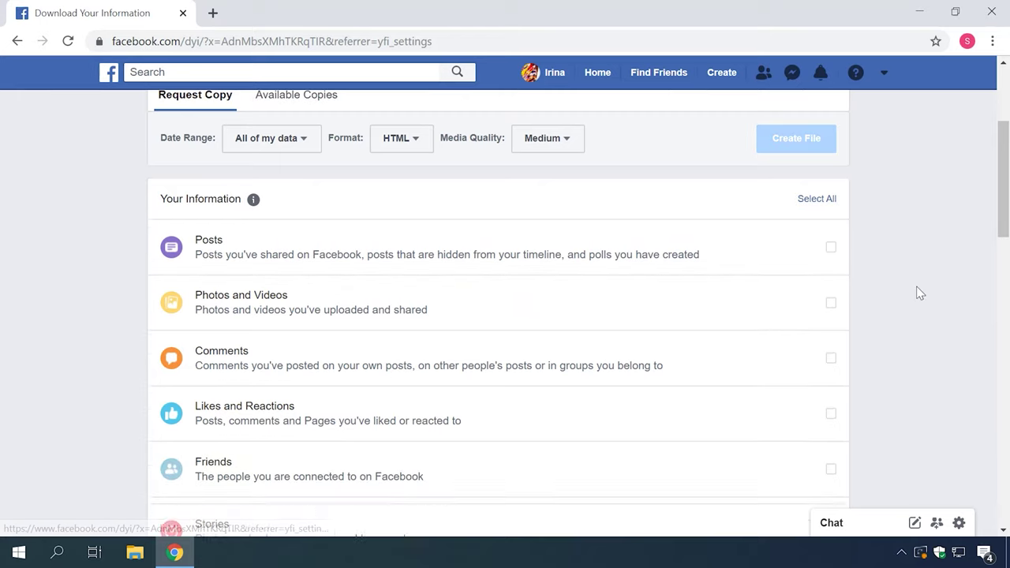
click(831, 303)
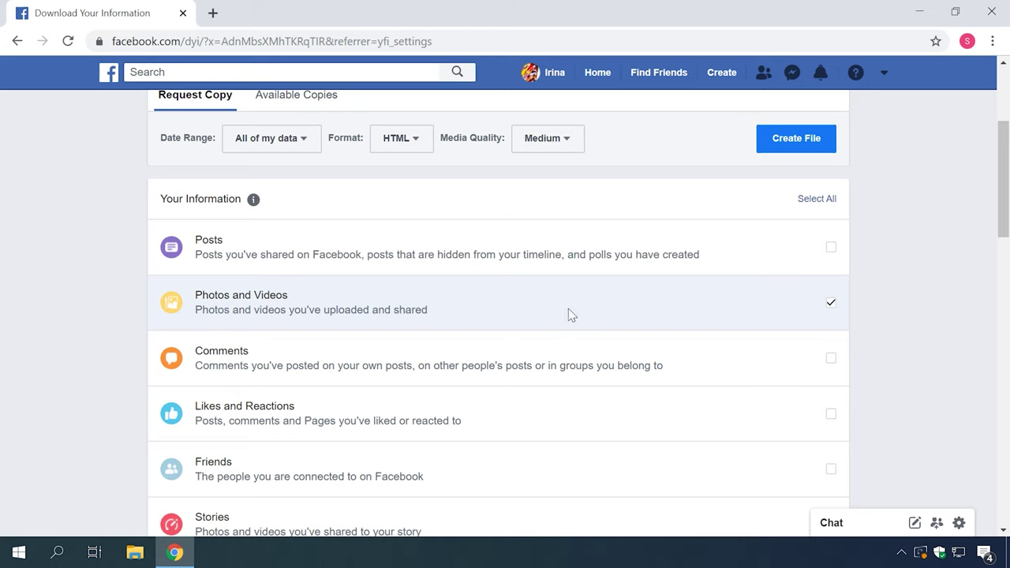
scroll(900, 287, up, 2)
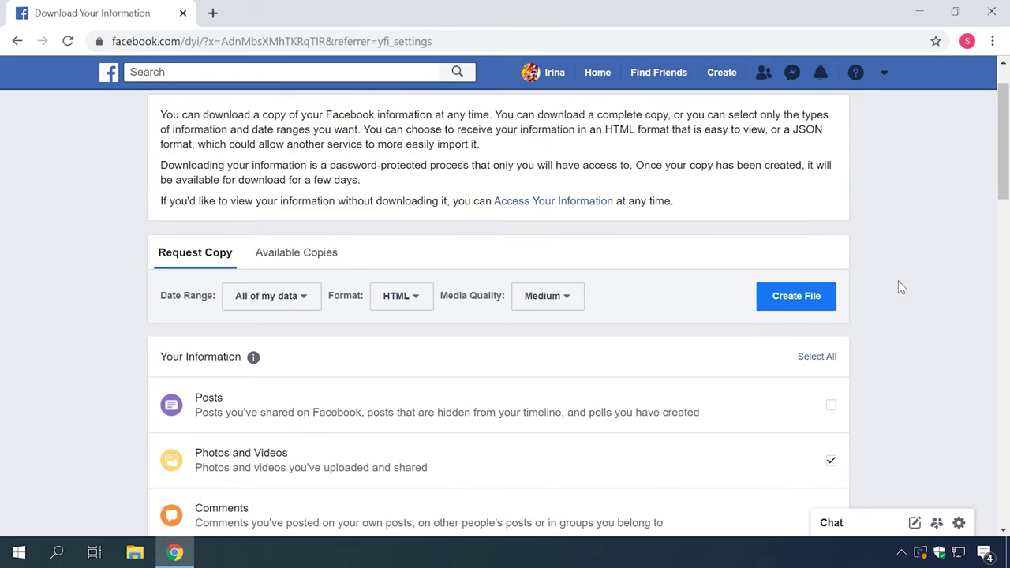
click(780, 296)
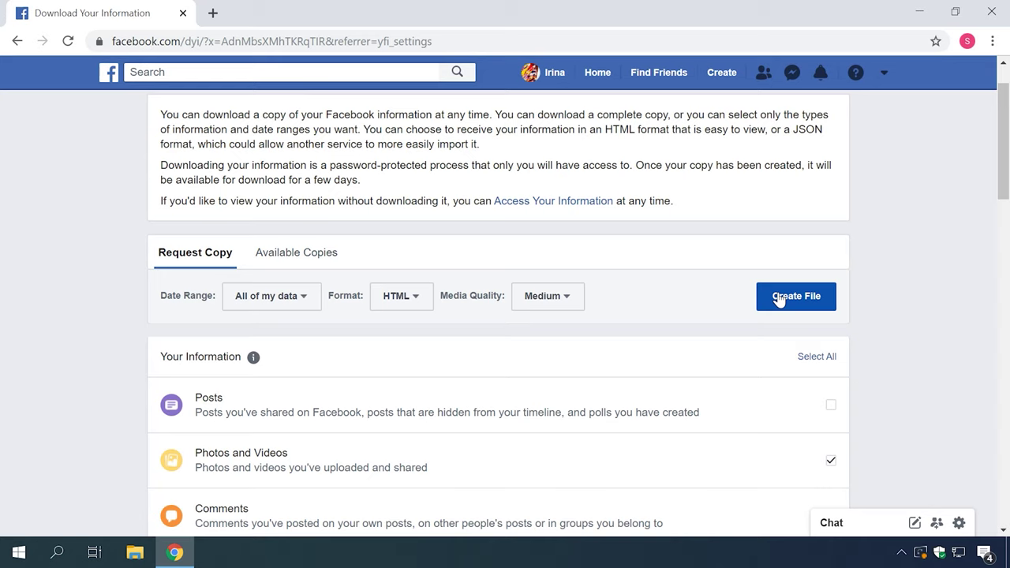
click(779, 297)
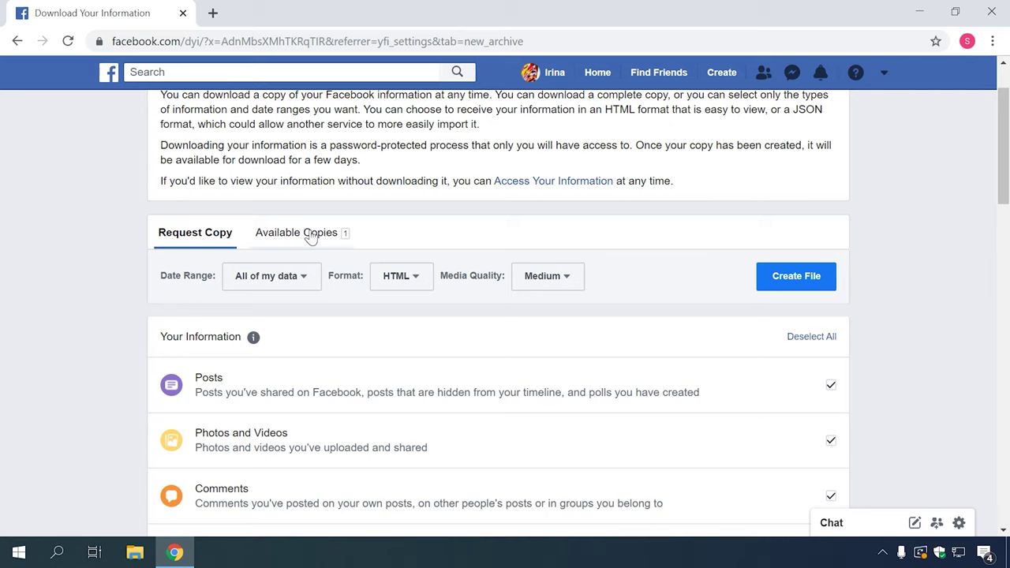
Download the ready Photos and Videos copy, confirming with the password, and open the zip
click(294, 235)
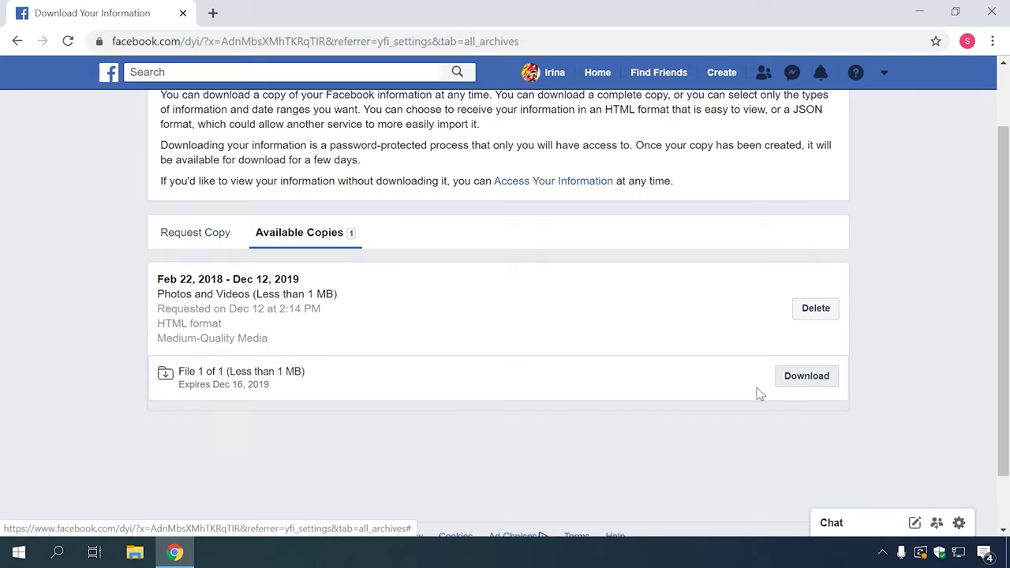
click(802, 377)
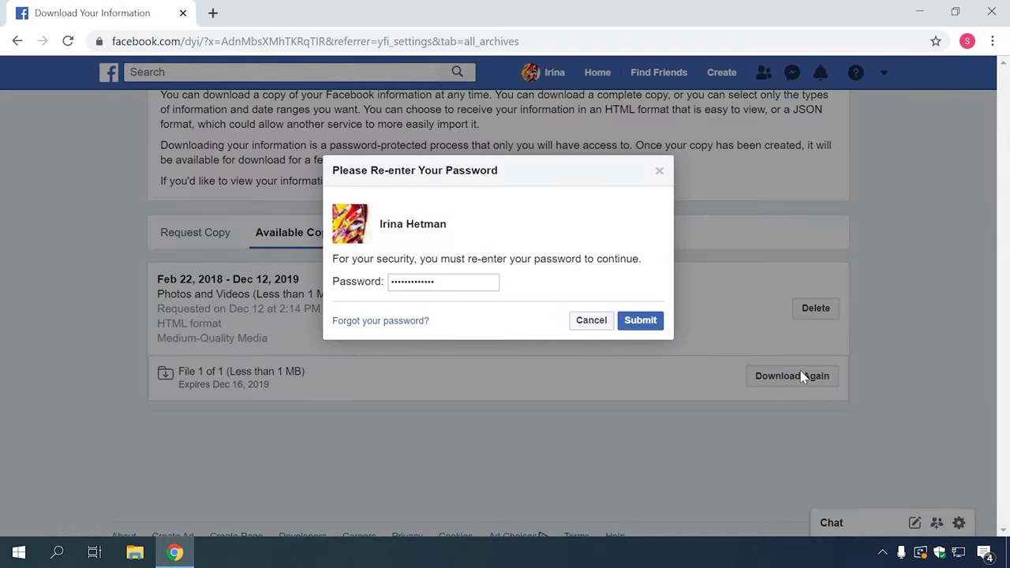
click(628, 324)
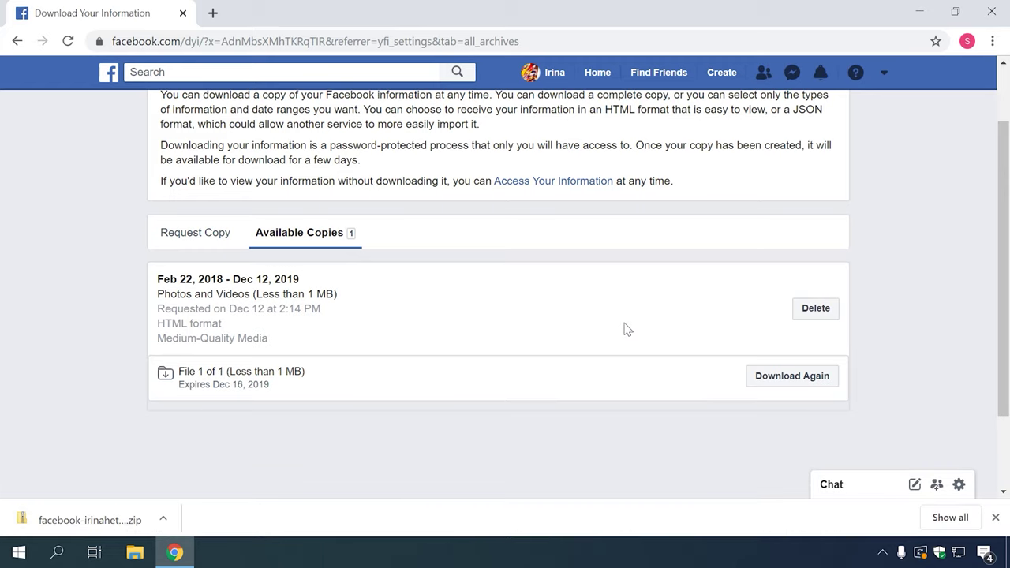
click(107, 517)
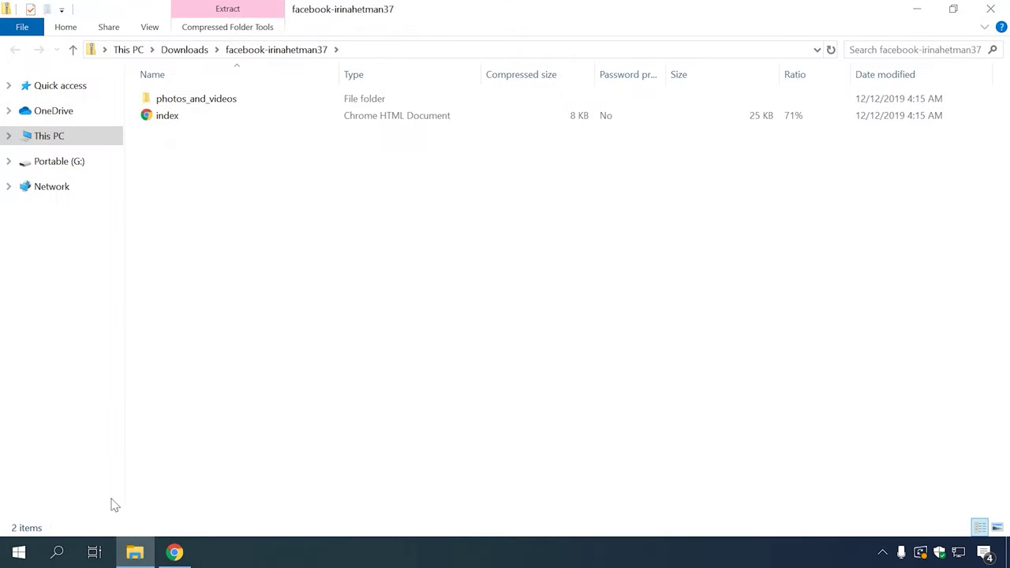
Browse the album, CoverPhotos and ProfilePictures folders inside photos_and_videos, then return to Facebook
double_click(187, 101)
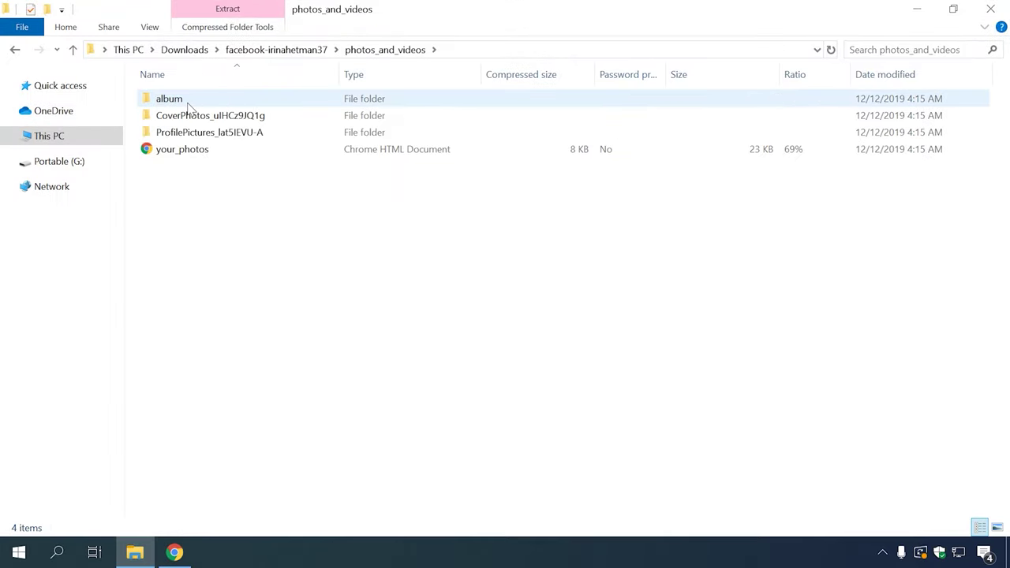
double_click(189, 105)
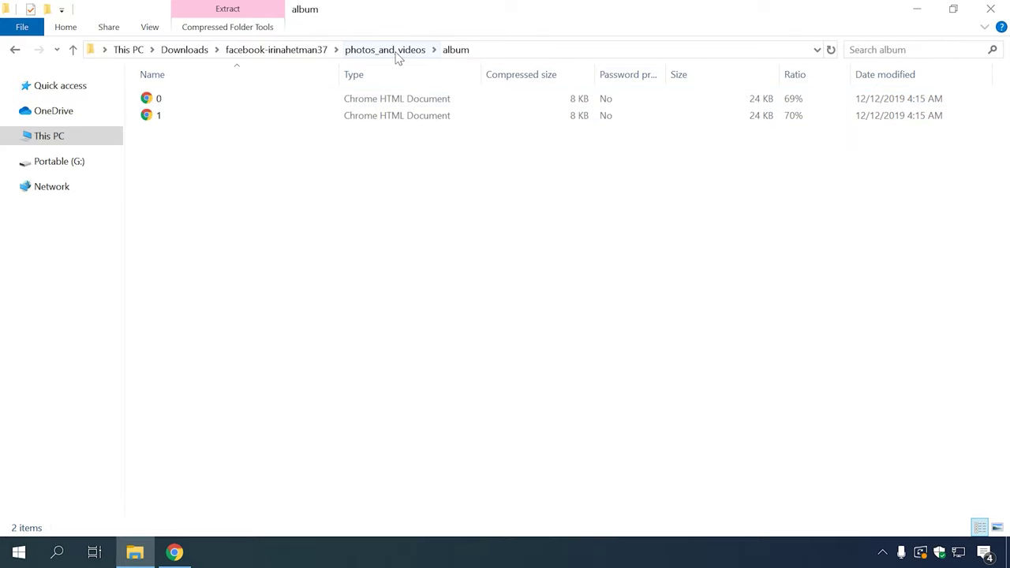
click(395, 50)
double_click(215, 120)
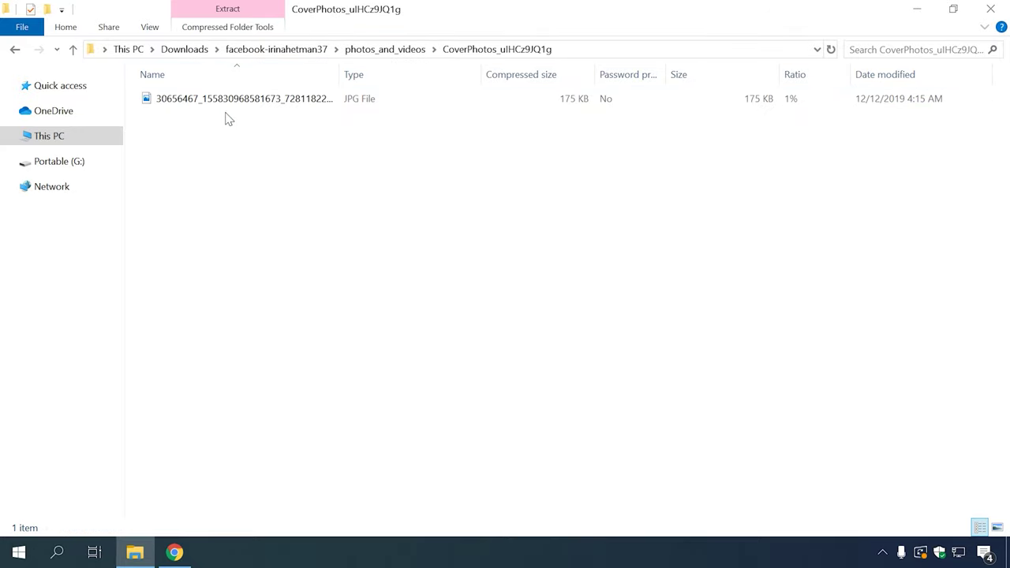
click(394, 51)
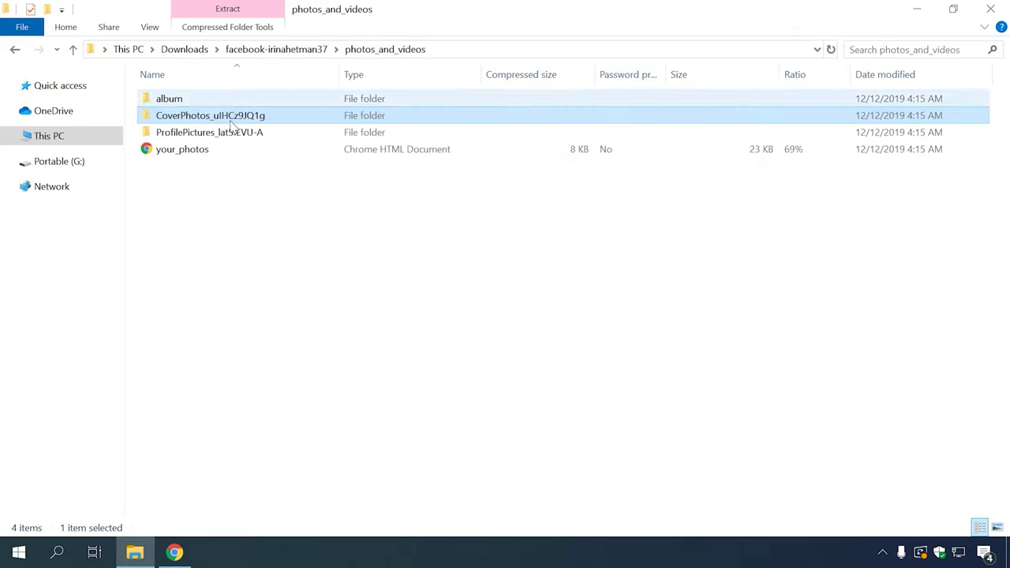
double_click(192, 132)
click(385, 49)
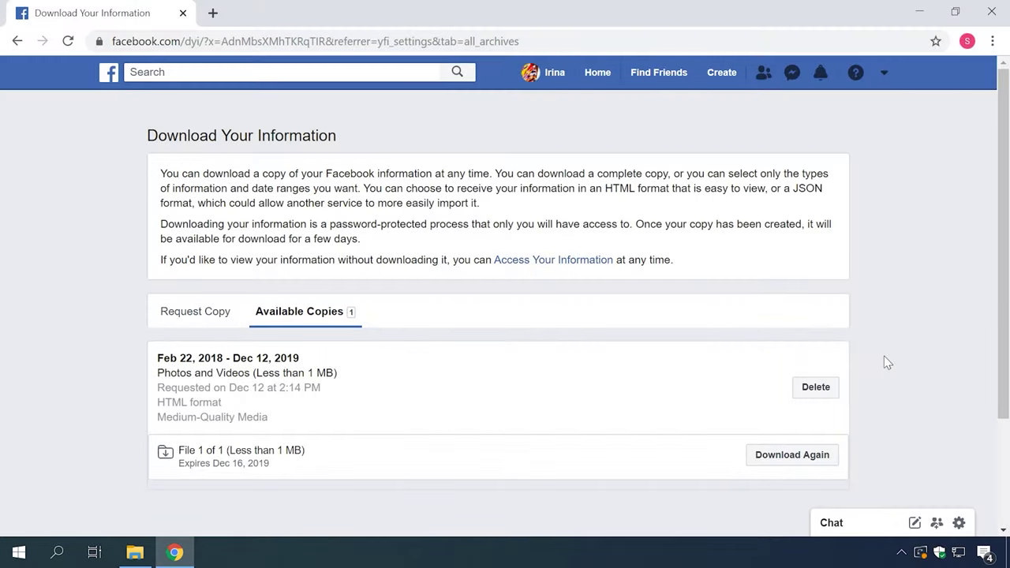
click(885, 74)
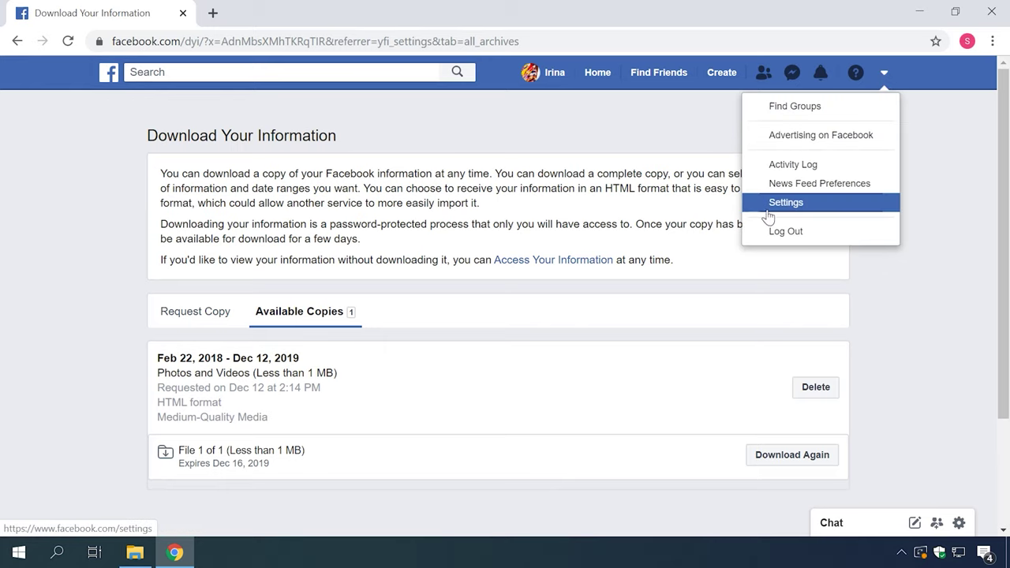
Under Your Facebook Information > Deactivation and Deletion, select Permanently Delete Account and continue
click(848, 204)
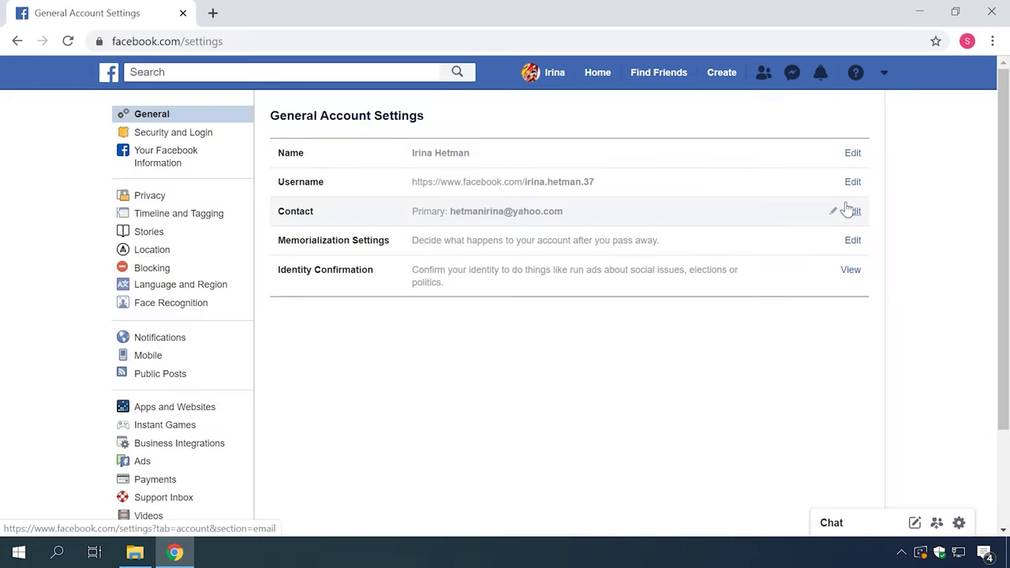
click(166, 156)
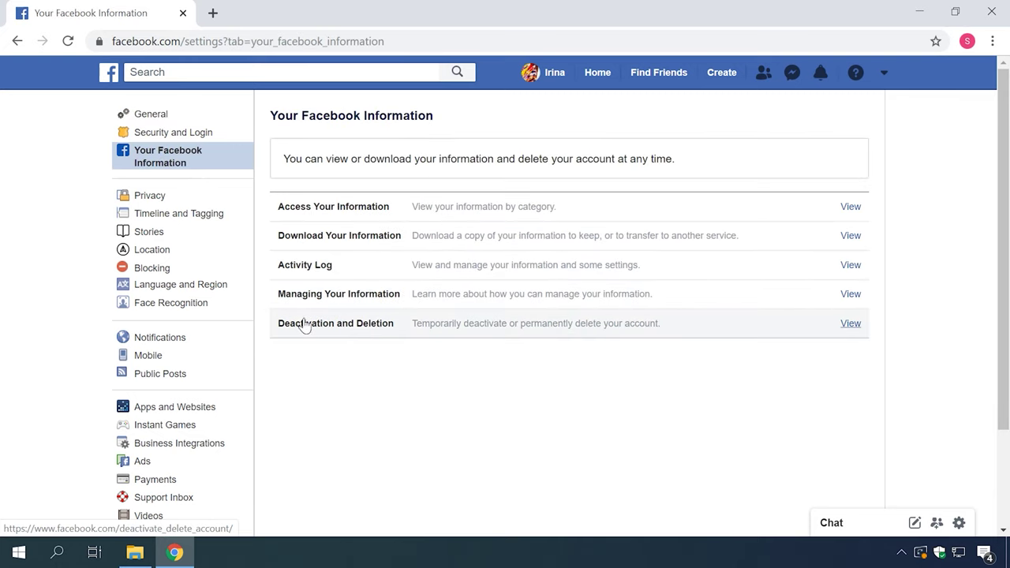
click(851, 324)
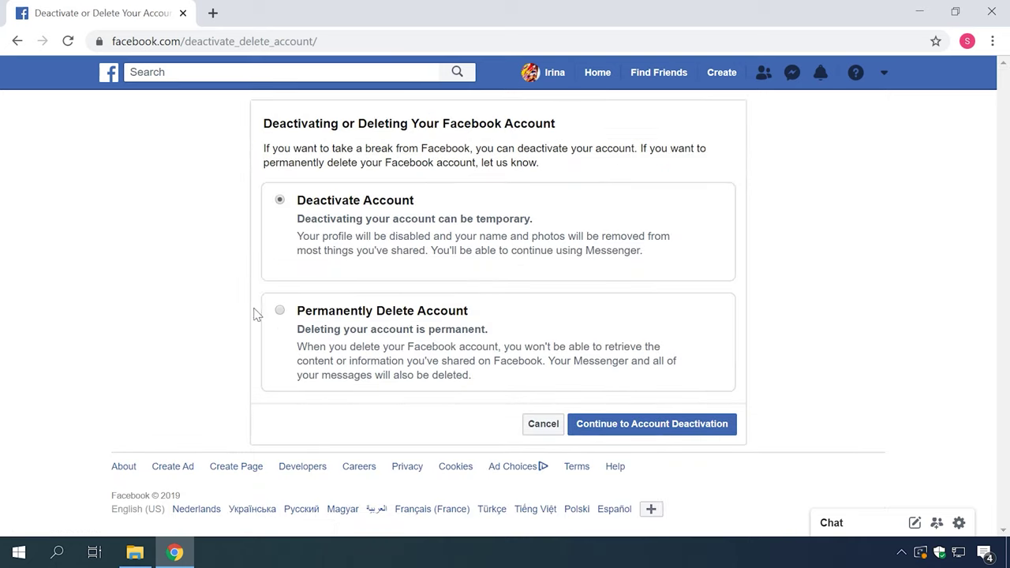
click(281, 313)
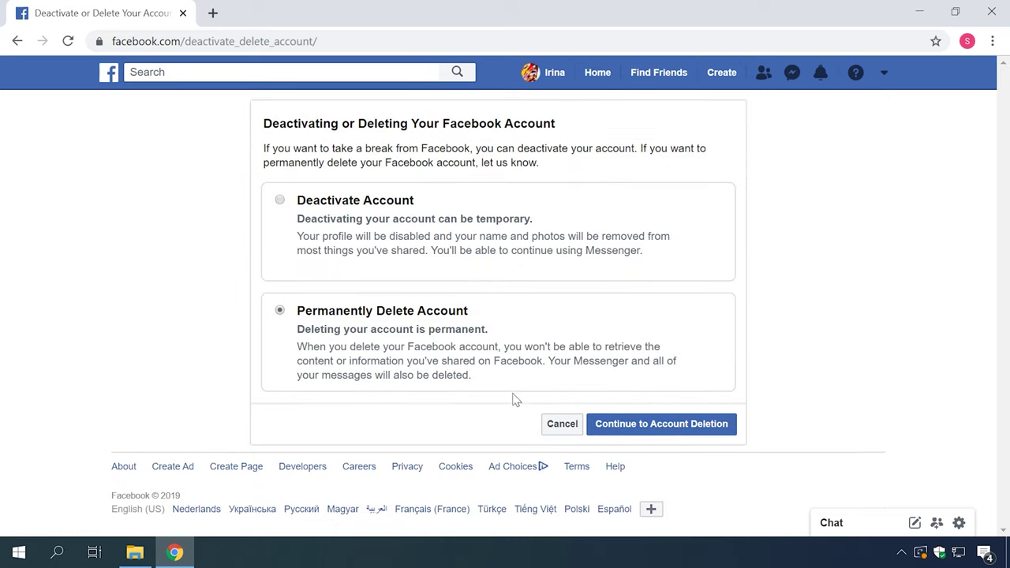
click(679, 428)
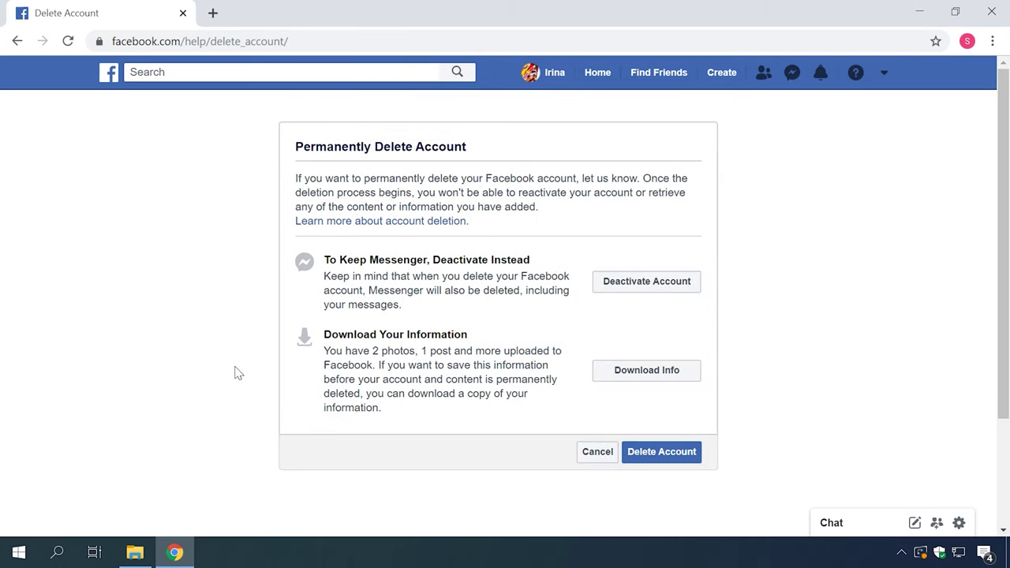
Choose Delete Account and confirm the deletion request with the account password
scroll(236, 373, down, 2)
scroll(237, 372, up, 2)
click(660, 455)
text(•••••)
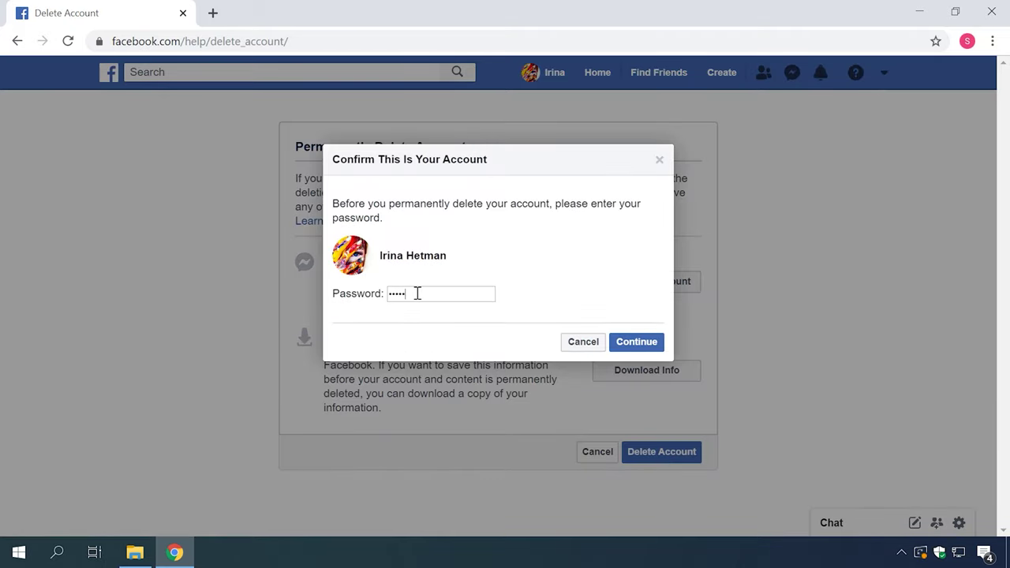
click(639, 347)
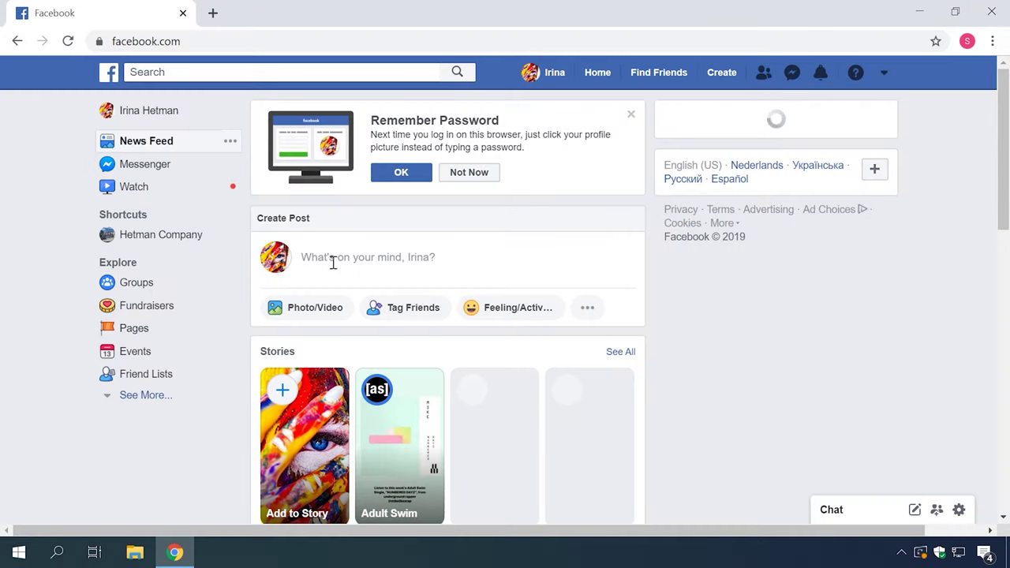
From the Hetman Company Page settings, expand Download Page and open the Page information download
click(188, 244)
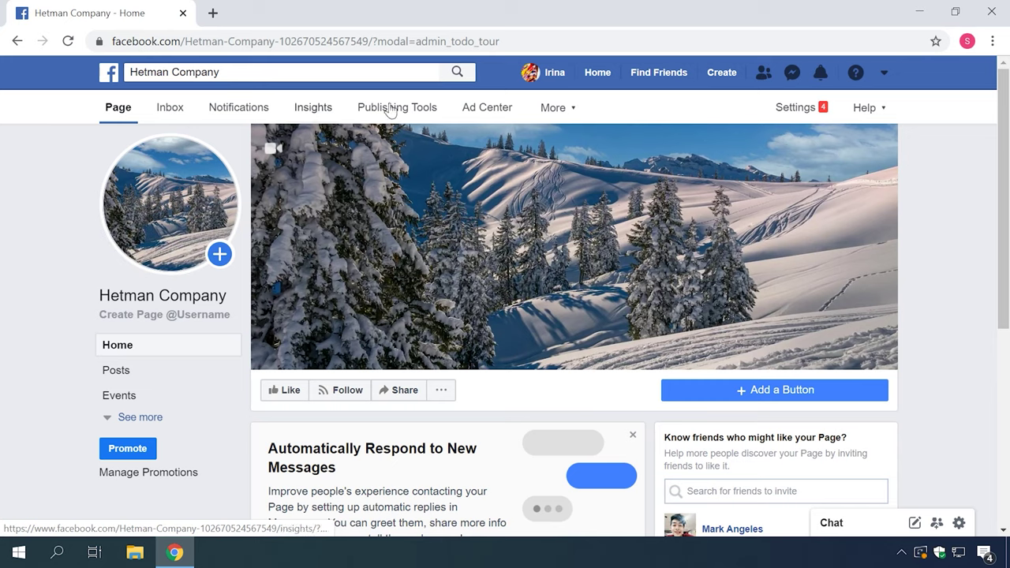
click(798, 109)
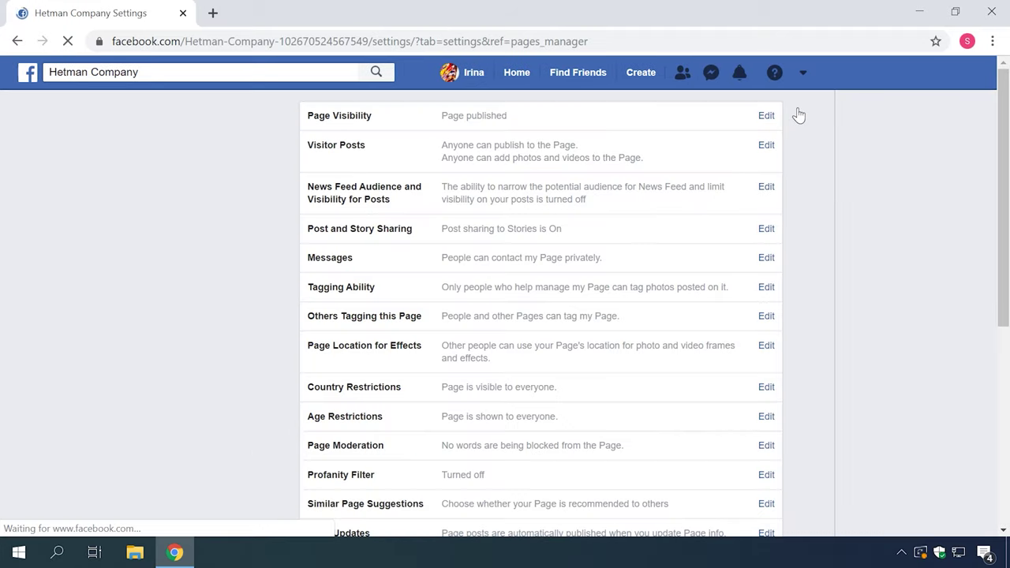
scroll(916, 187, down, 5)
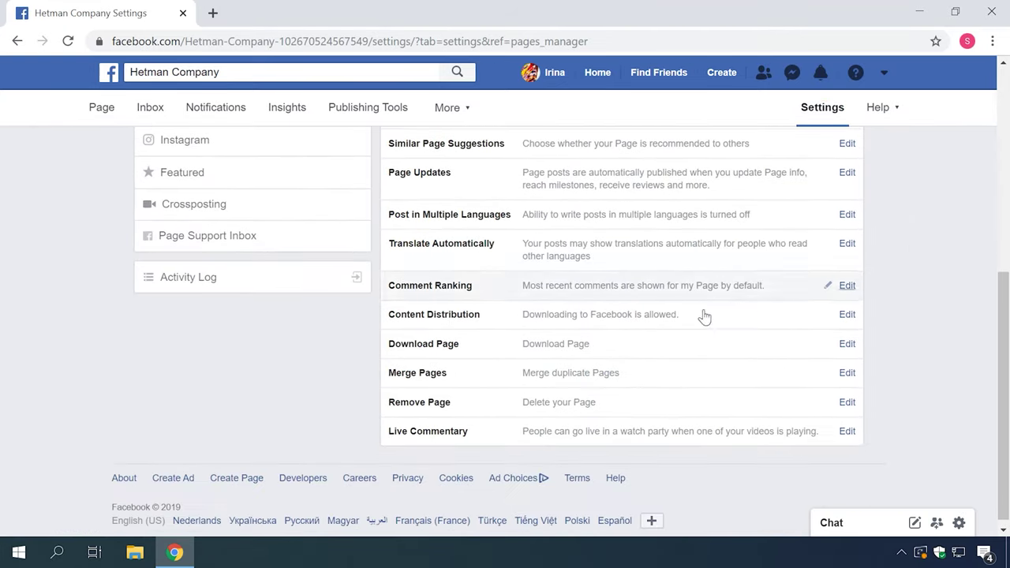
click(679, 355)
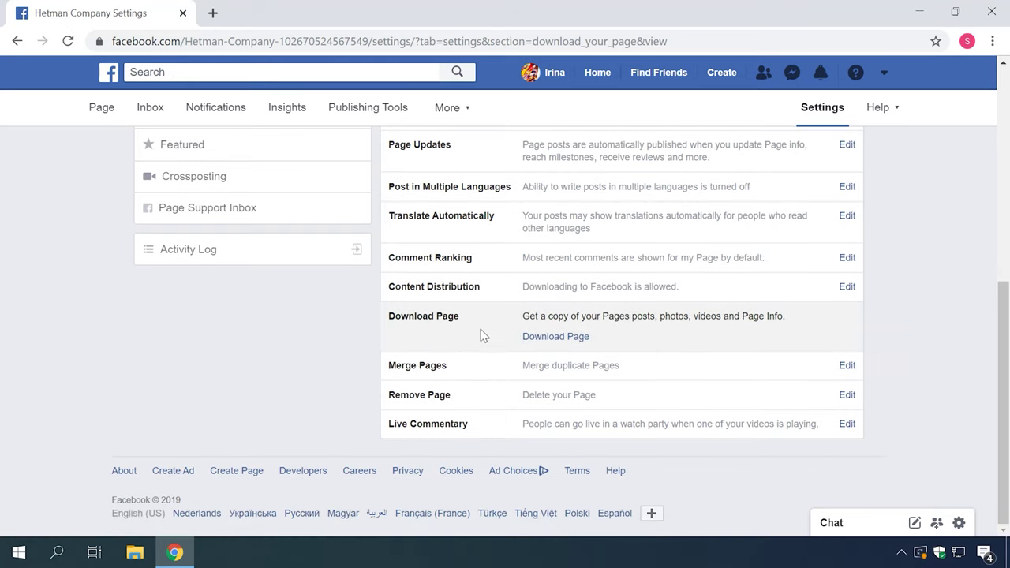
click(557, 338)
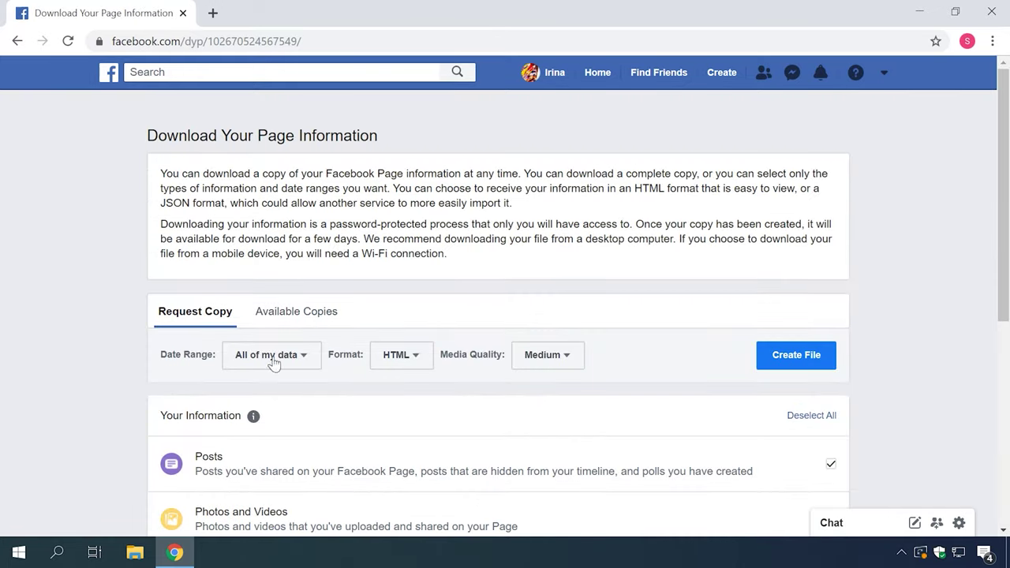
scroll(122, 377, down, 5)
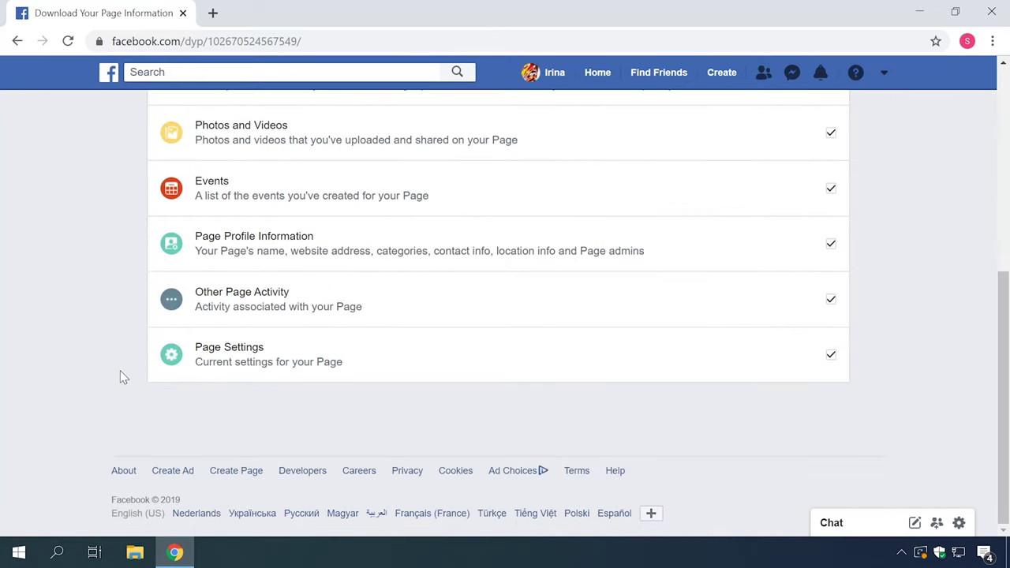